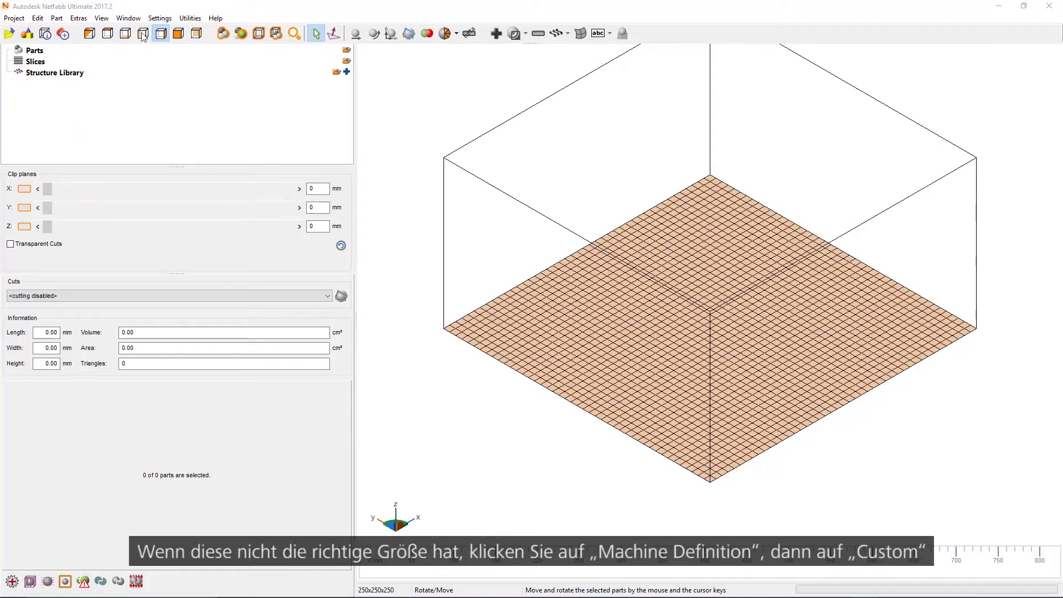
Change the 'custom' machine definition's Size X and Y to 250 mm for a 250×250×250 volume.
left_click(162, 20)
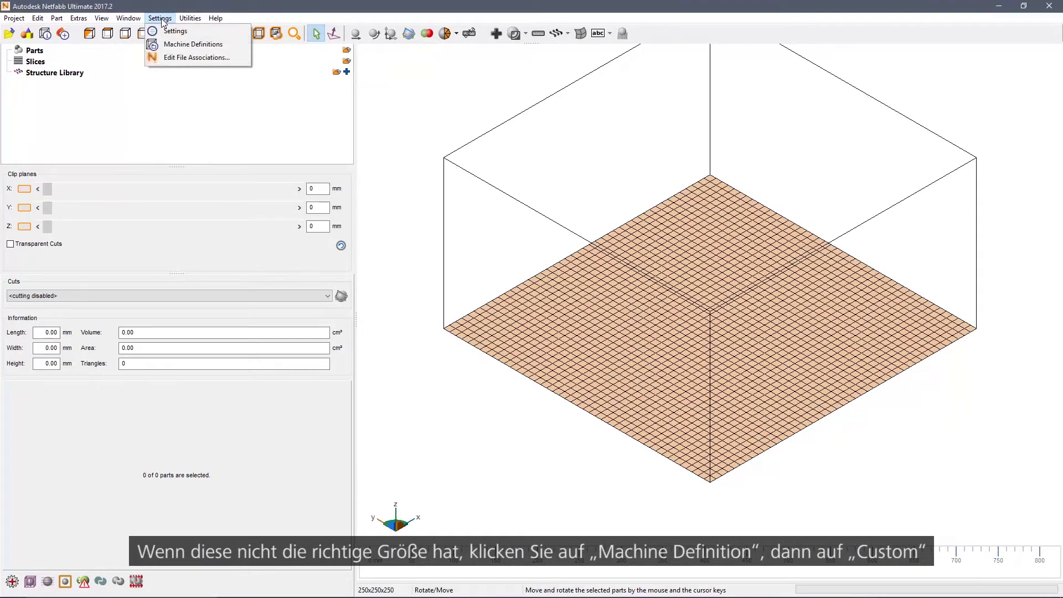
left_click(177, 46)
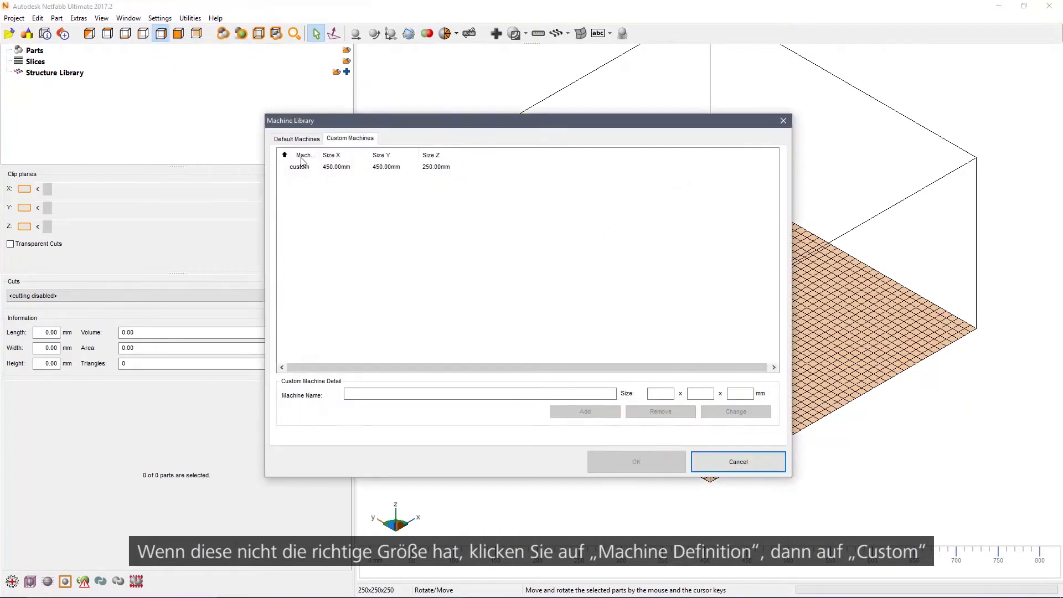
left_click(304, 169)
left_click(653, 393)
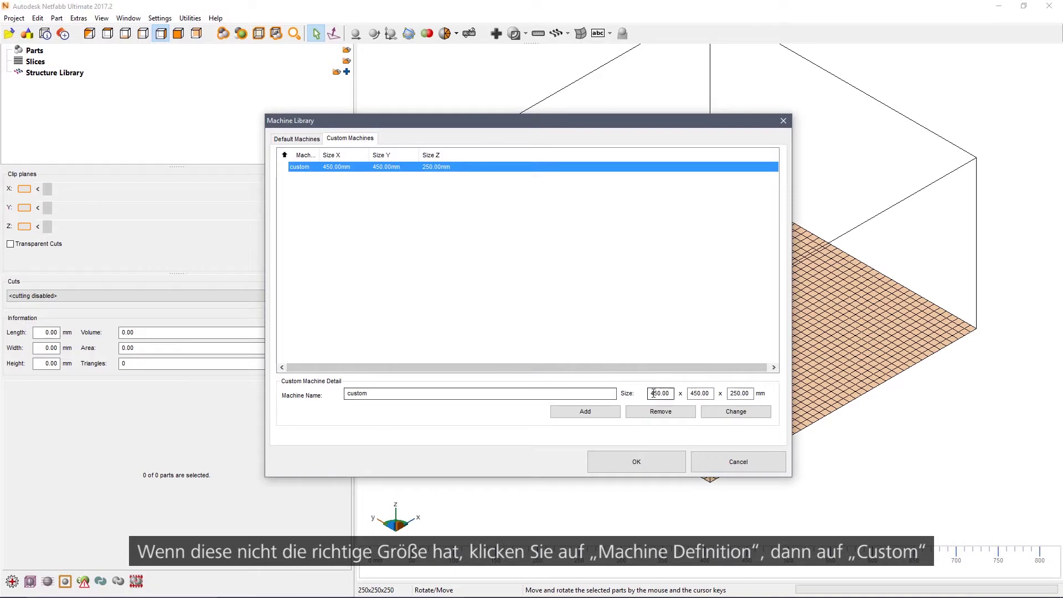
left_click_drag(654, 393, 650, 393)
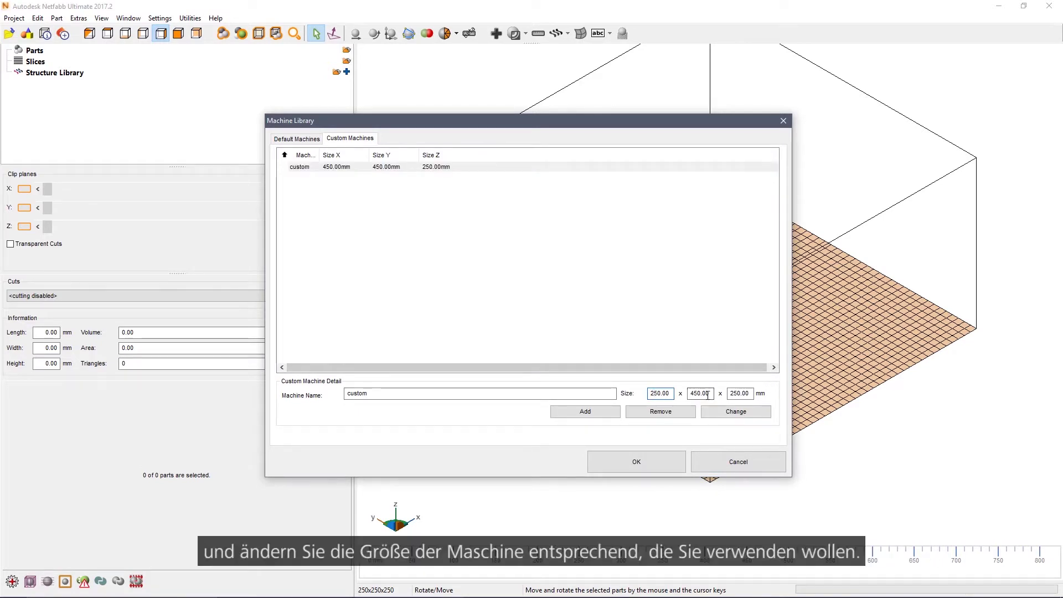
left_click_drag(696, 393, 691, 393)
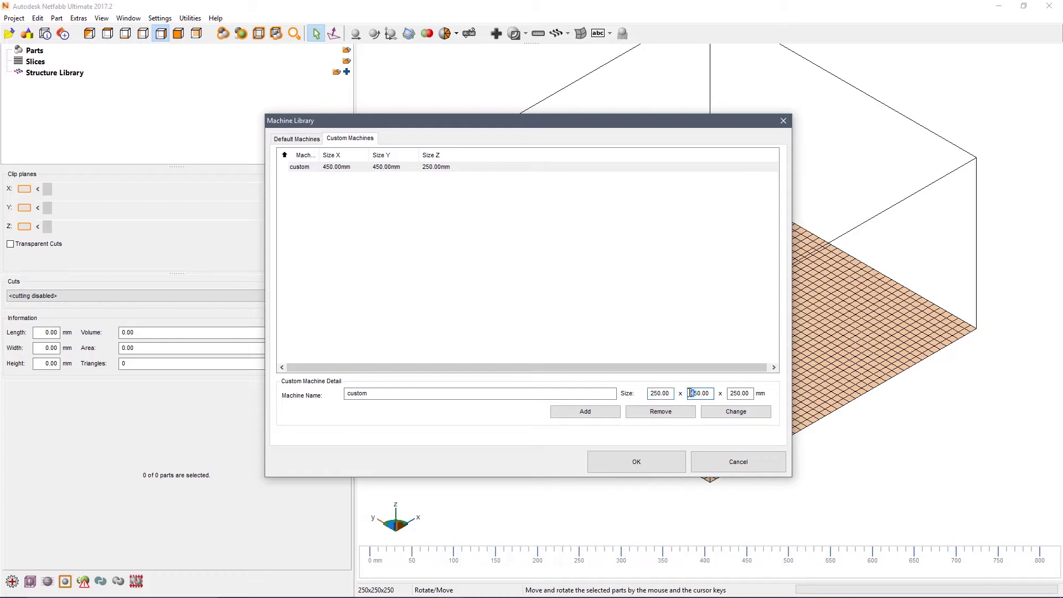
type("2")
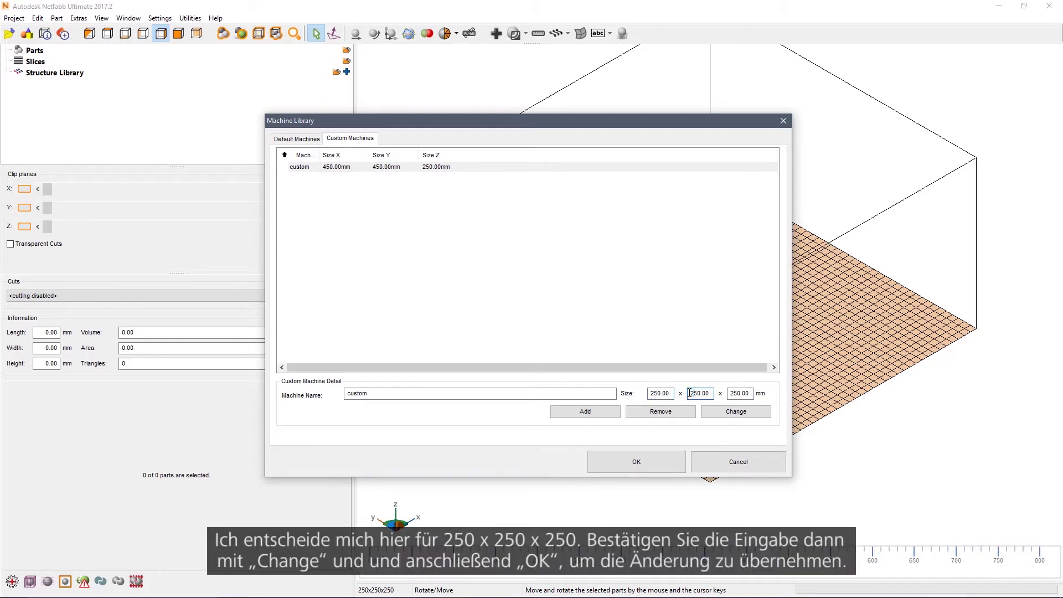
left_click(733, 413)
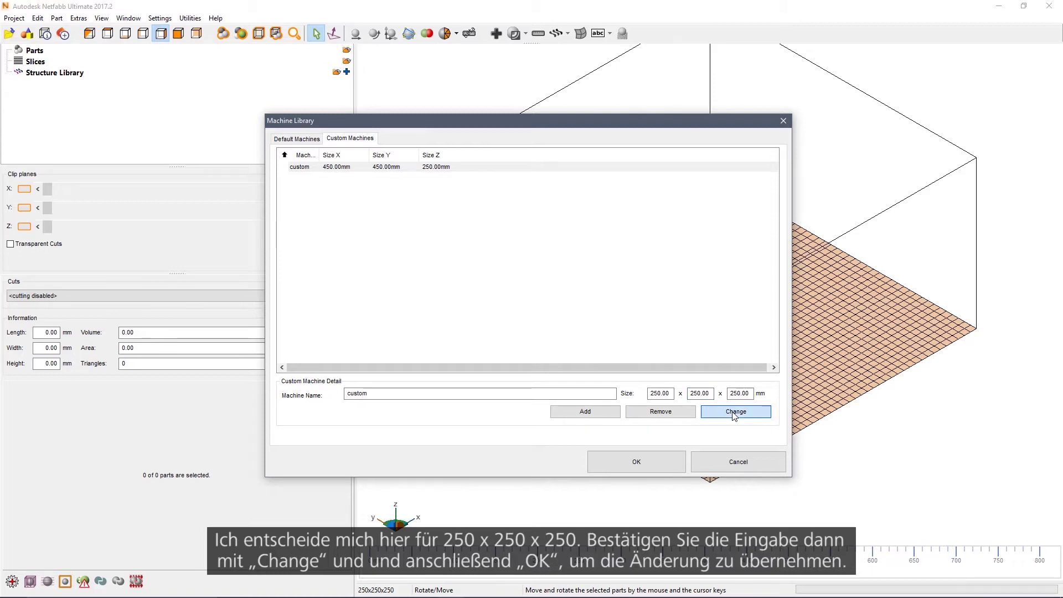
left_click(625, 460)
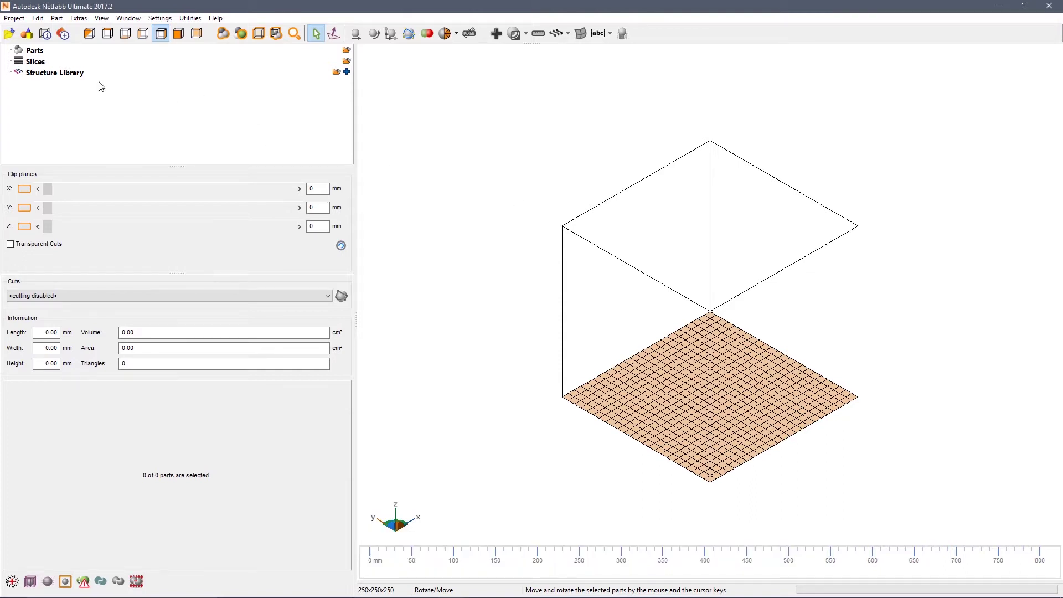
Create a 100 × 100 × 100 mm Box primitive from the Part Library on the platform.
left_click(28, 34)
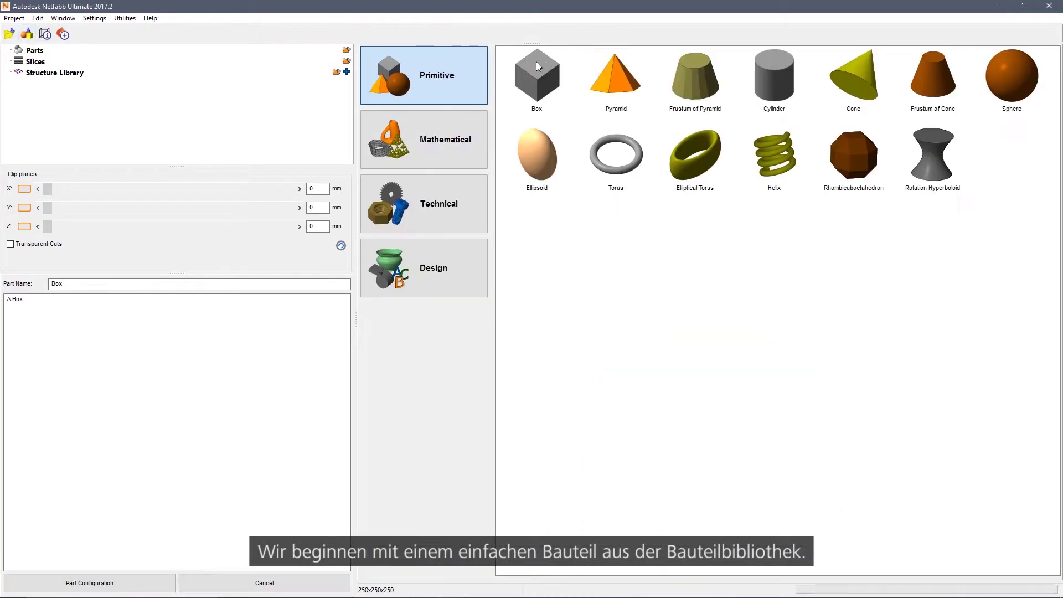
left_click(537, 74)
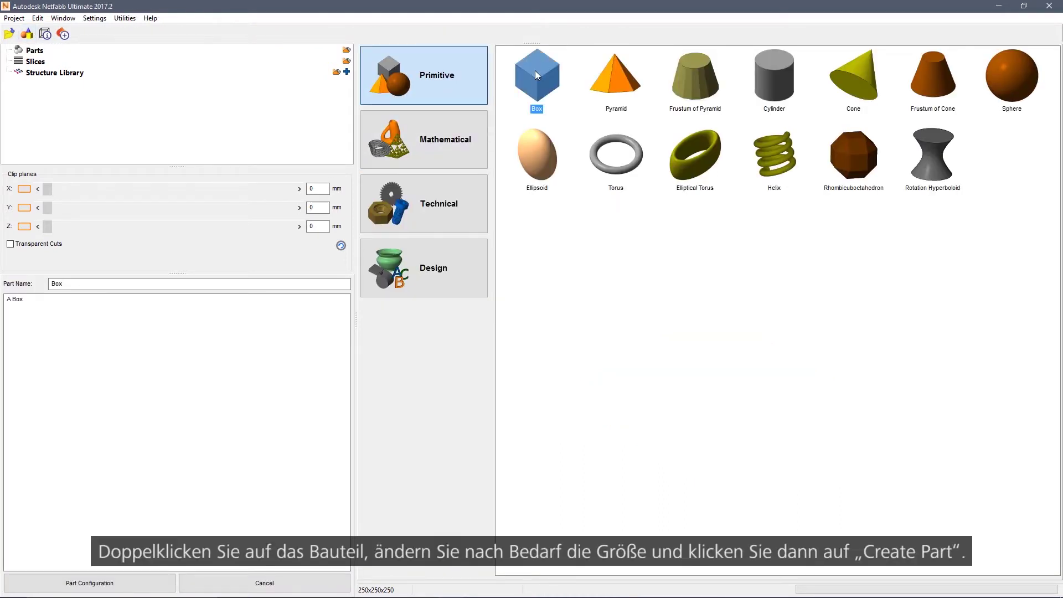
double_click(535, 75)
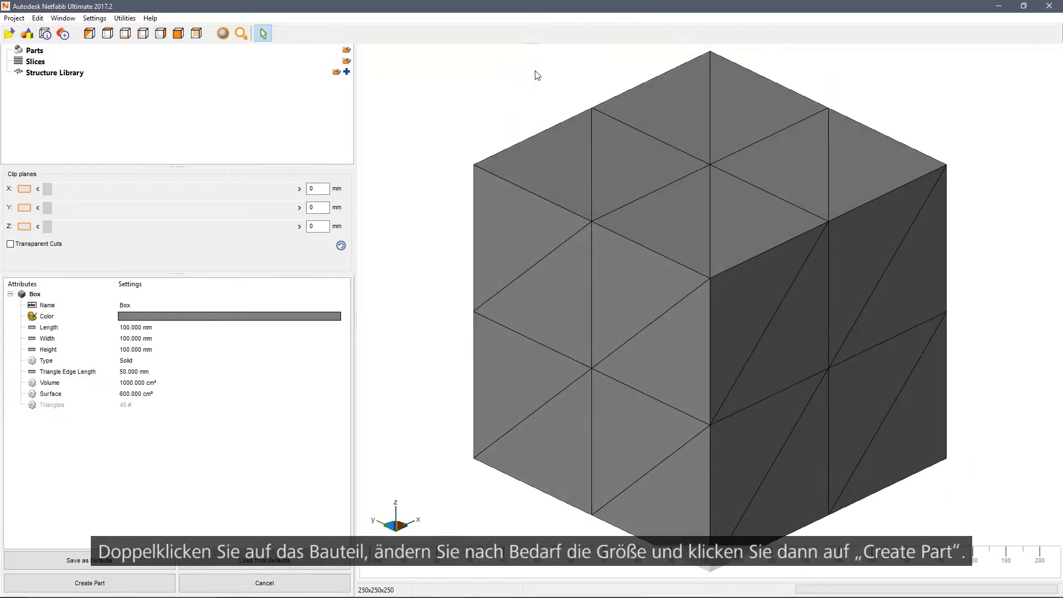
left_click(129, 587)
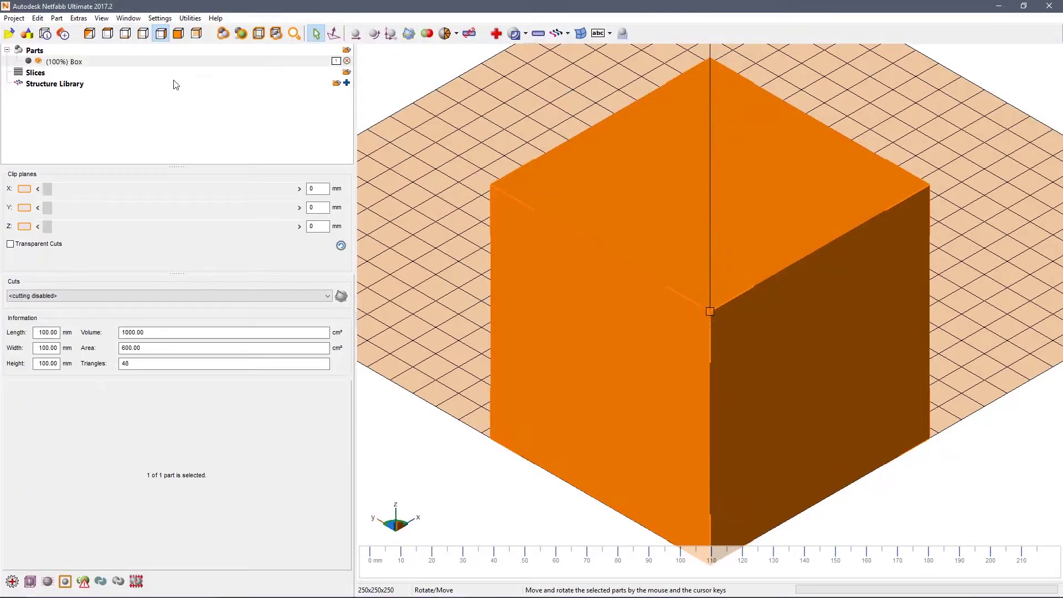
View the box from top, front and each side view, then return to isometric.
left_click(107, 34)
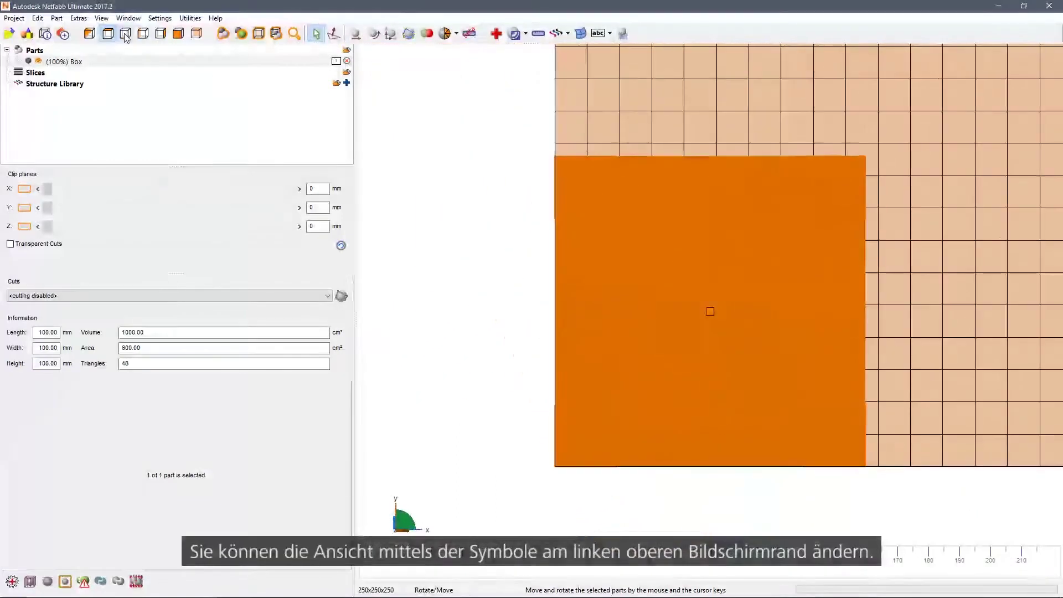
left_click(125, 34)
left_click(143, 34)
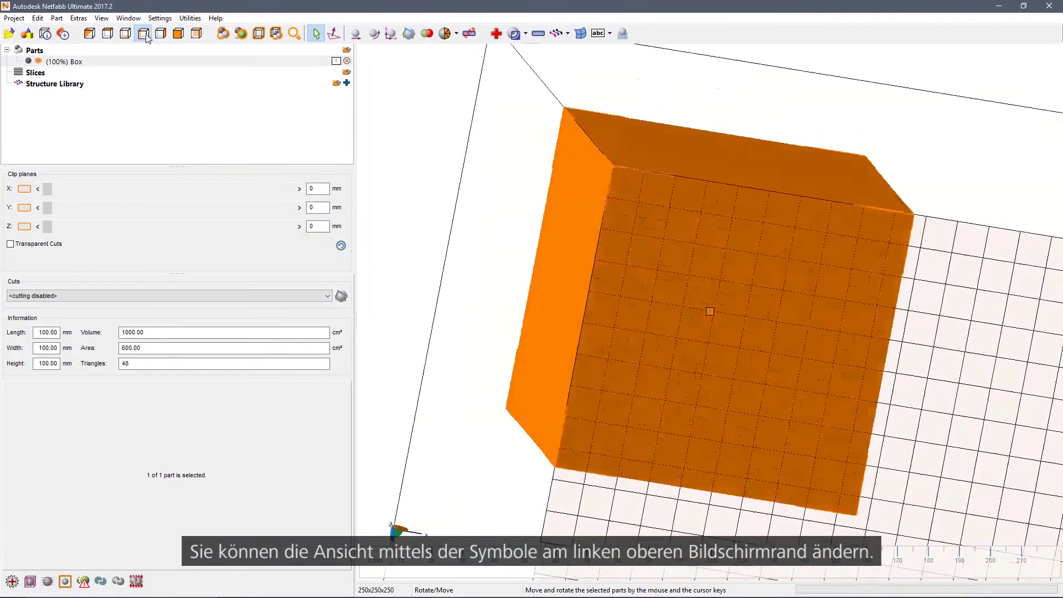
left_click(161, 35)
left_click(178, 35)
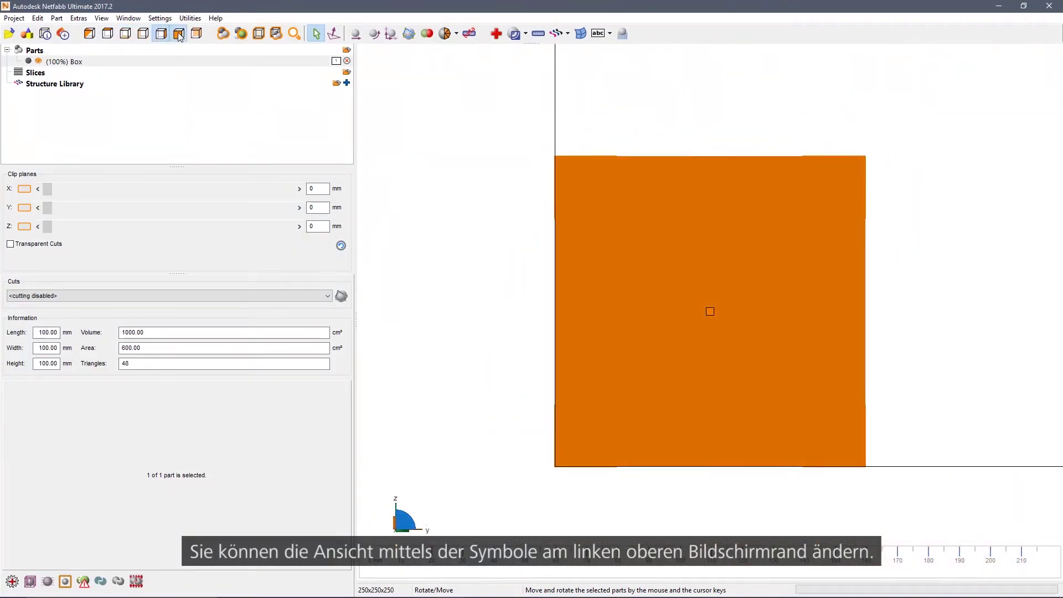
left_click(196, 34)
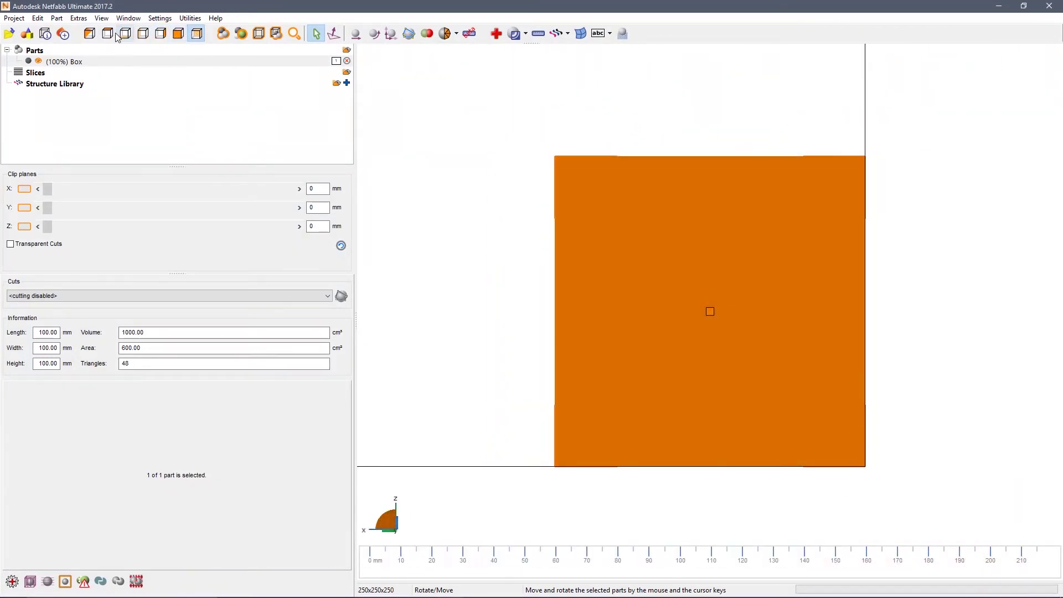
left_click(90, 34)
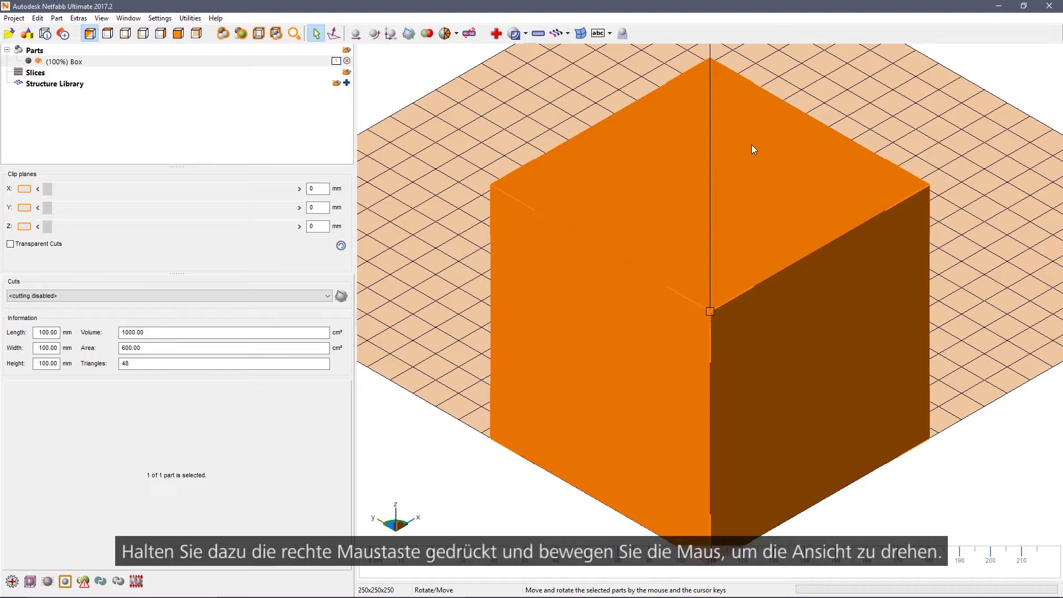
Orbit, zoom and pan the view around the box.
right_click_drag(751, 146, 804, 118)
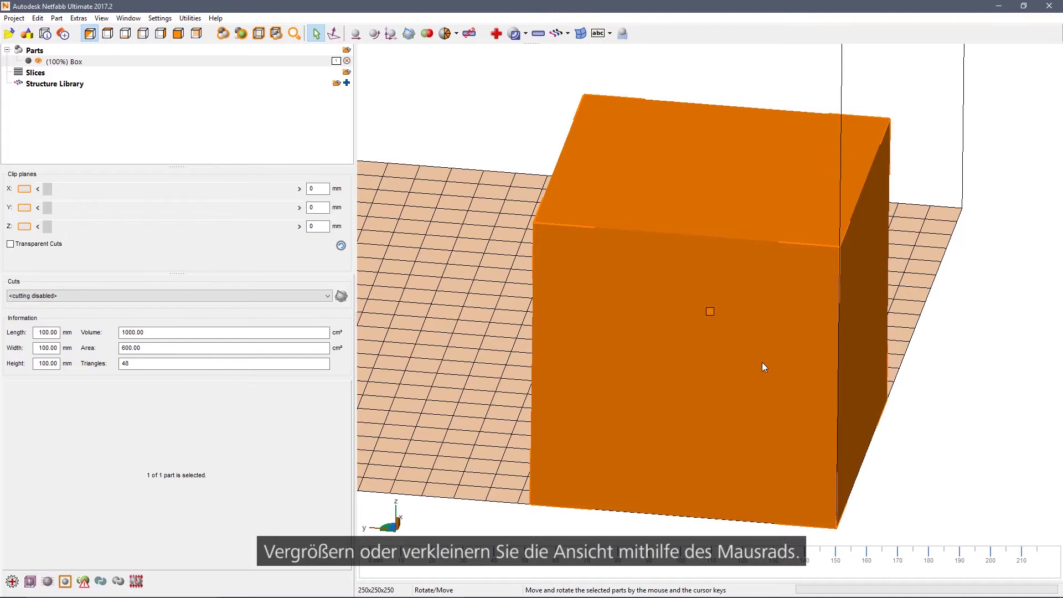
scroll(762, 362, "up", 5)
scroll(762, 362, "down", 5)
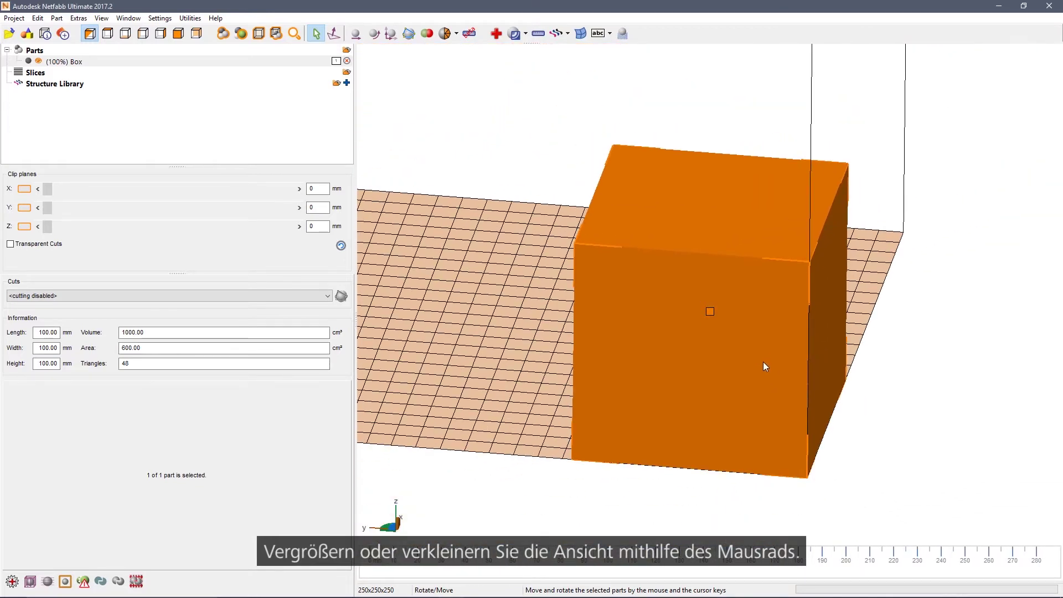
mouse_move(878, 347)
middle_mouse_down()
mouse_move(749, 349)
mouse_move(617, 332)
mouse_move(880, 330)
mouse_move(840, 308)
mouse_move(870, 328)
middle_mouse_up()
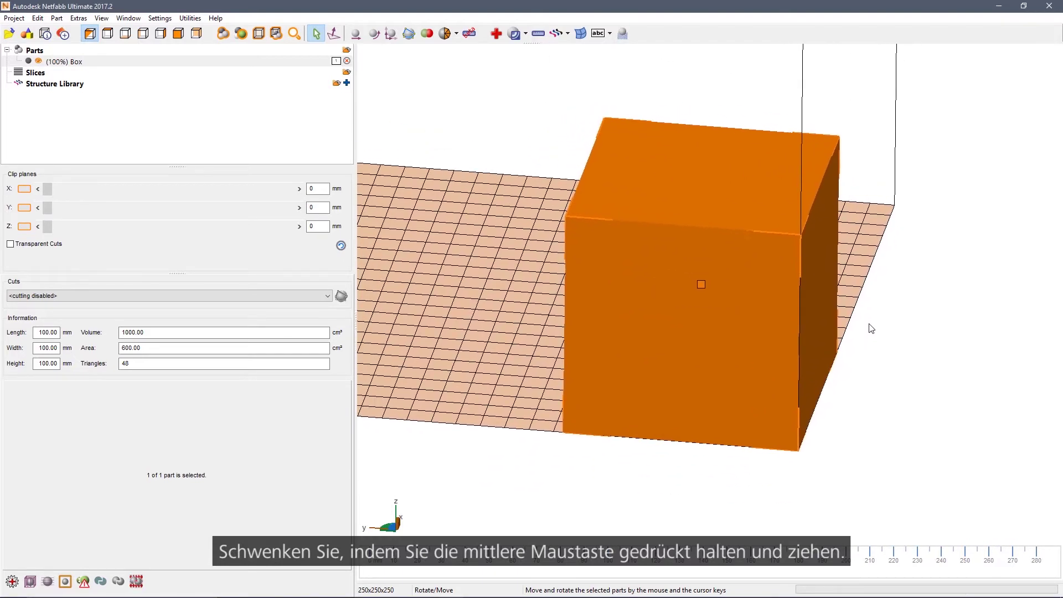
In top view, drag the box from the platform's corner to the platform's centre.
left_click(89, 35)
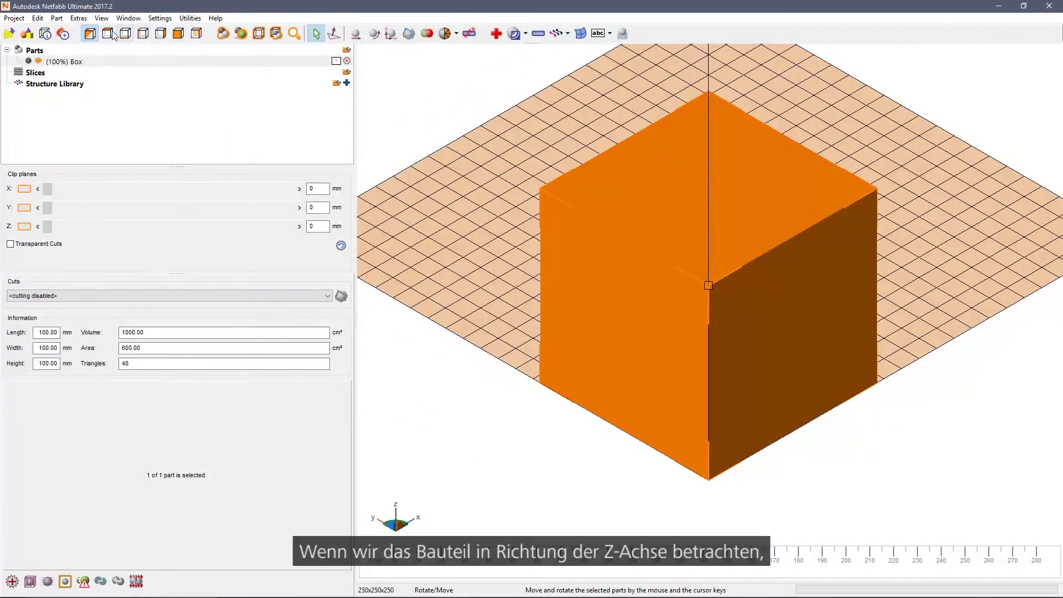
left_click(108, 35)
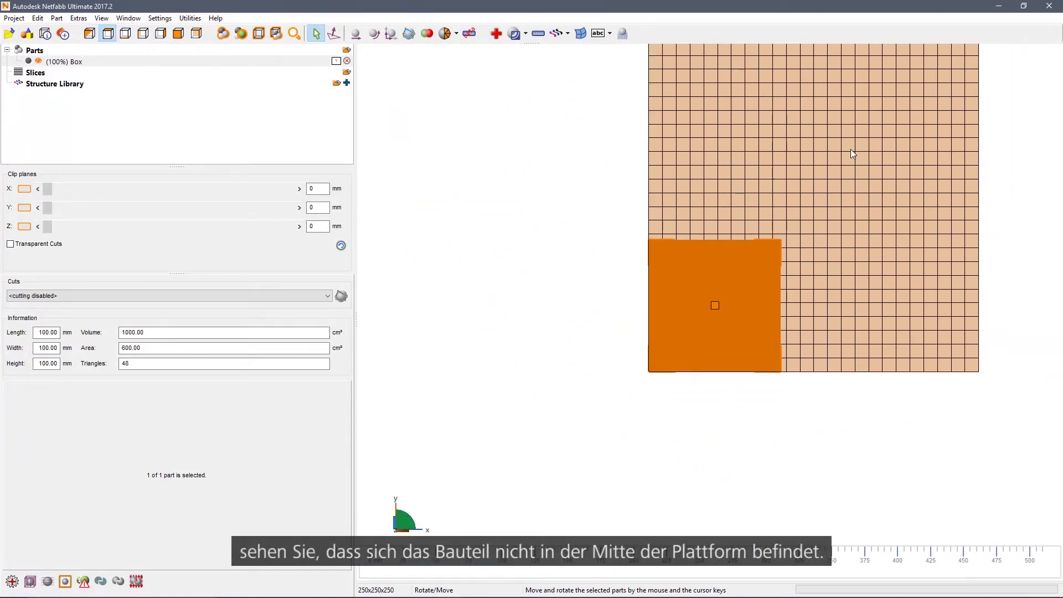
middle_click_drag(857, 150, 792, 207)
scroll(786, 216, "down", 2)
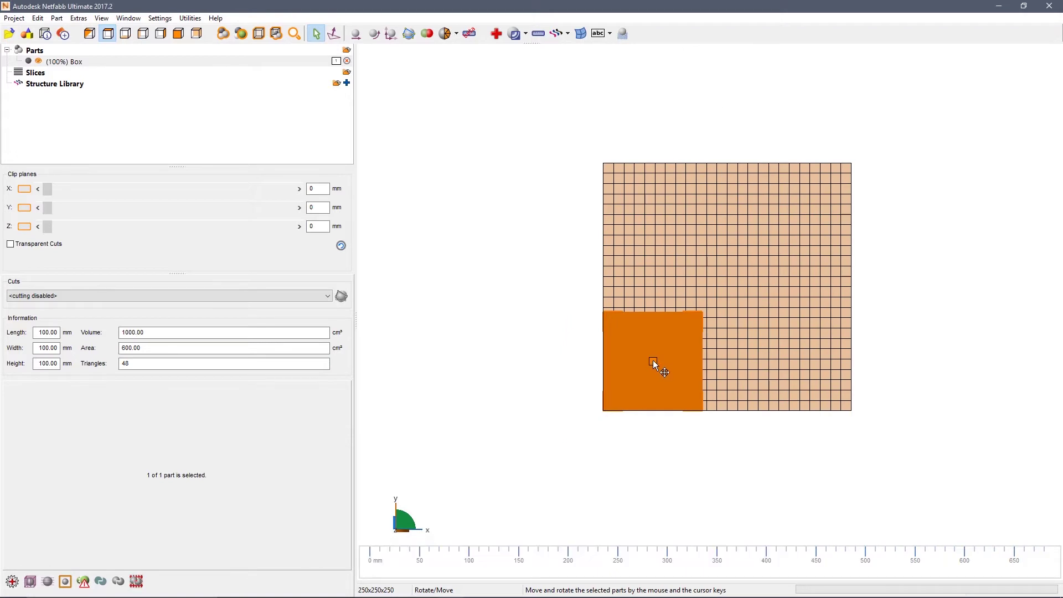
left_click_drag(653, 360, 730, 281)
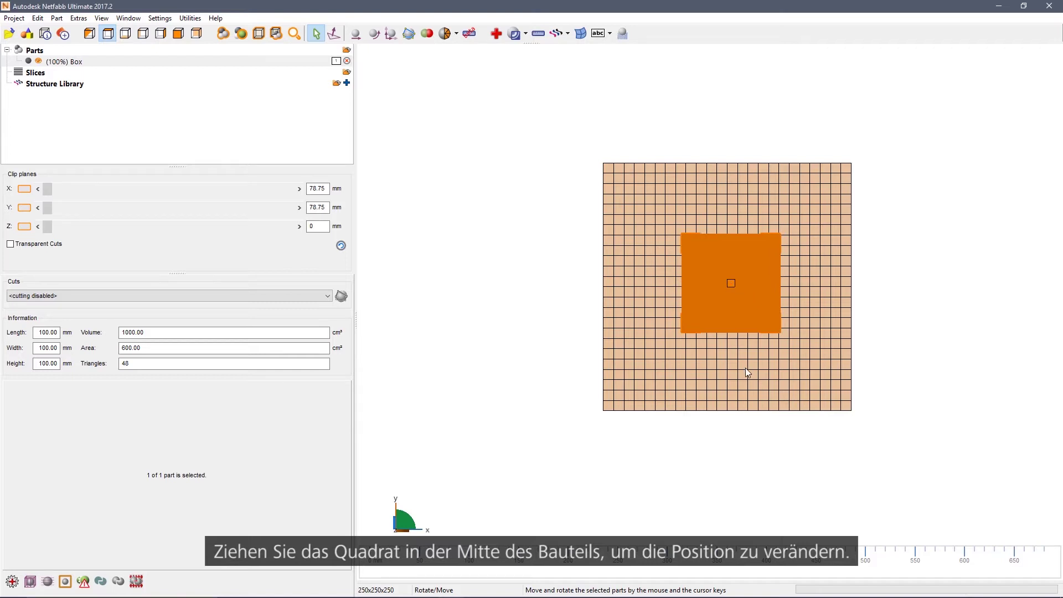
scroll(745, 367, "up", 3)
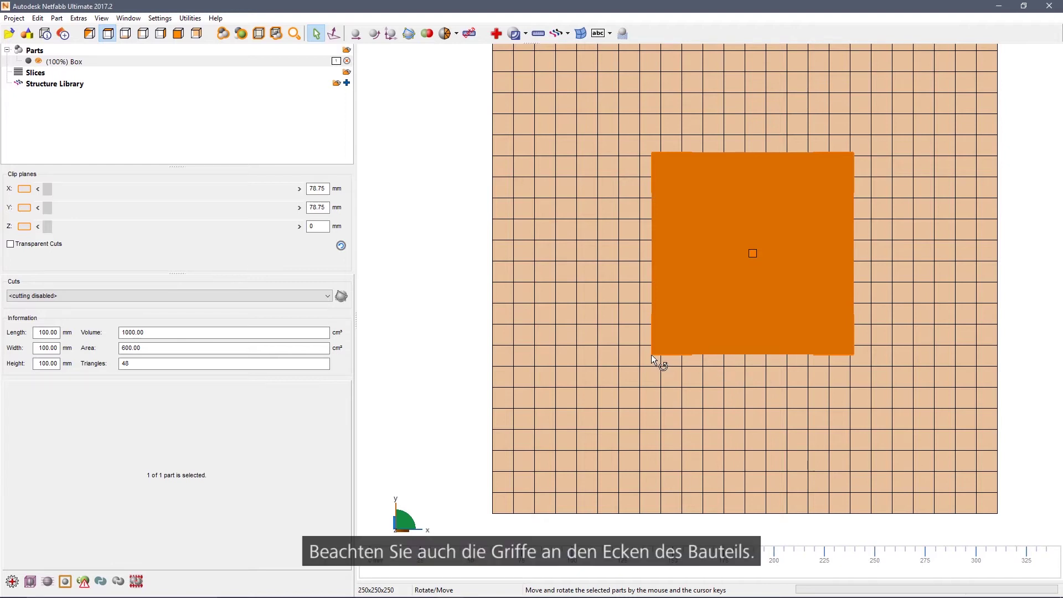
Rotate the box so its footprint becomes 138.35 × 138.35 mm, then view it from the side.
left_click_drag(653, 355, 727, 375)
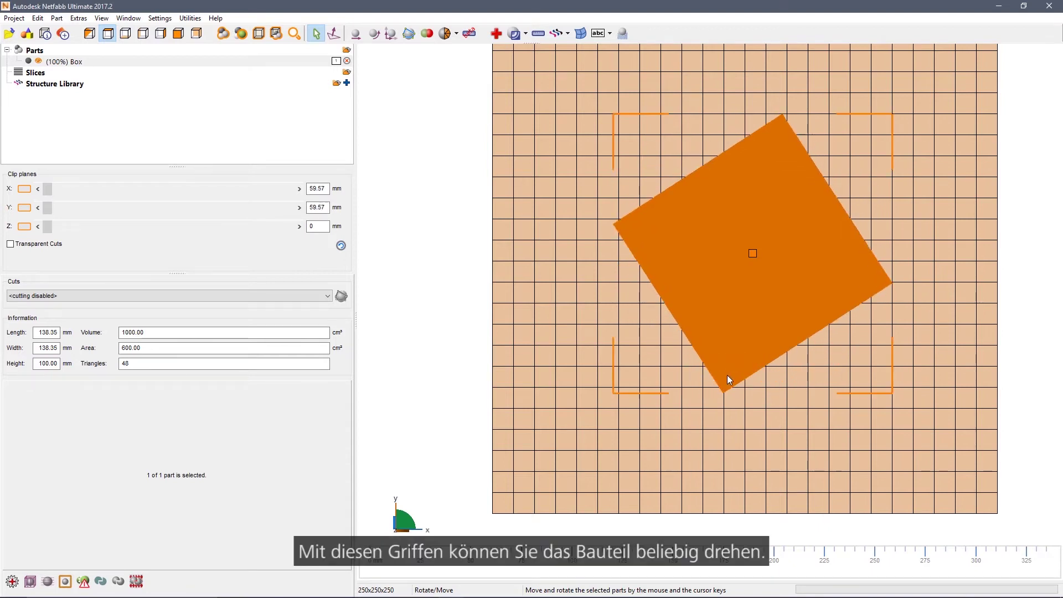
left_click(142, 36)
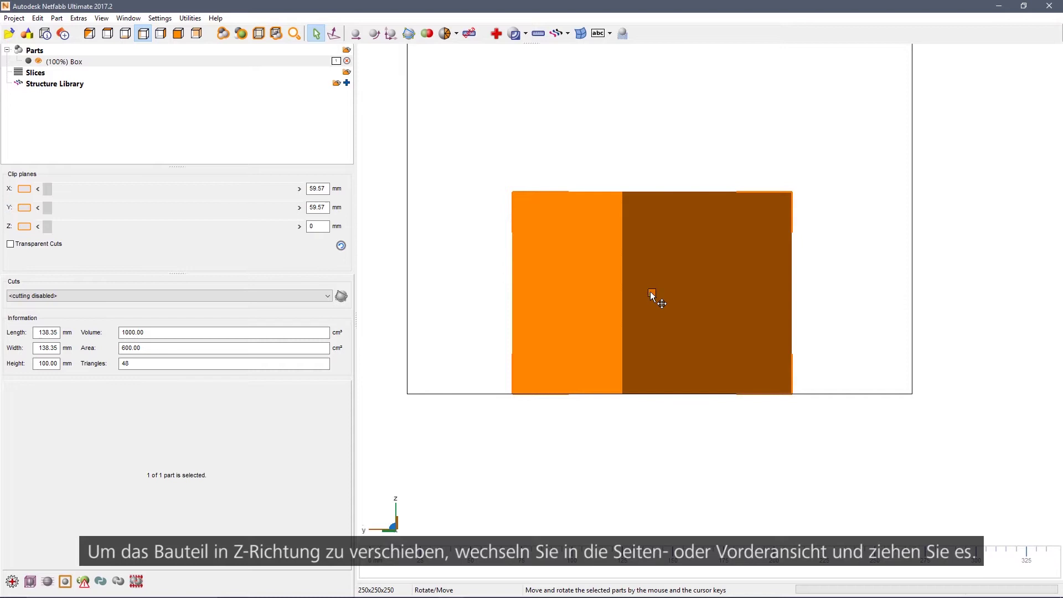
Drag the box slightly upward in Z so it floats above the platform, then deselect it.
left_click_drag(651, 292, 650, 272)
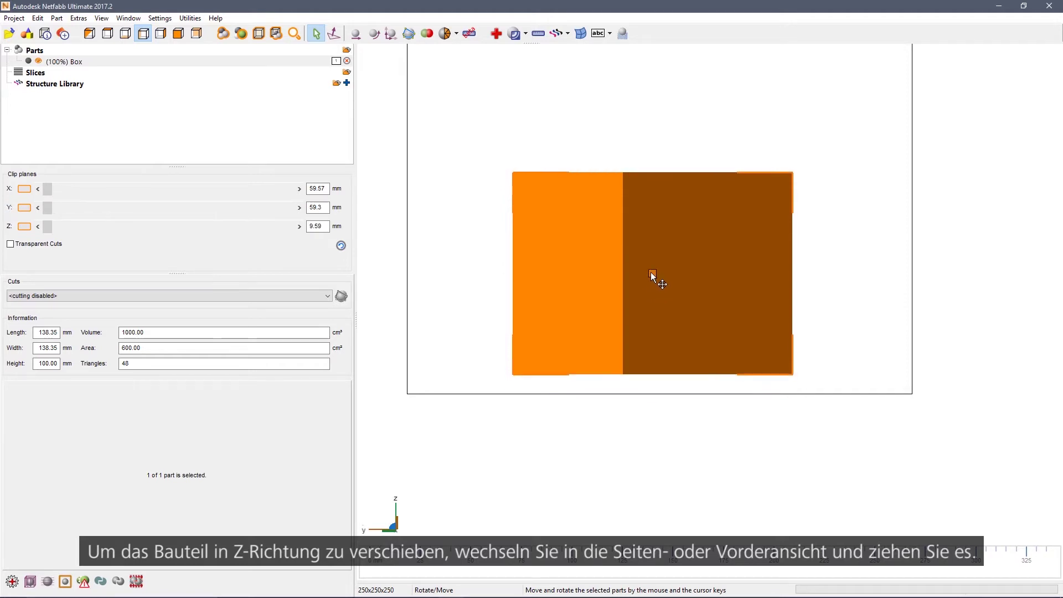
left_click(767, 119)
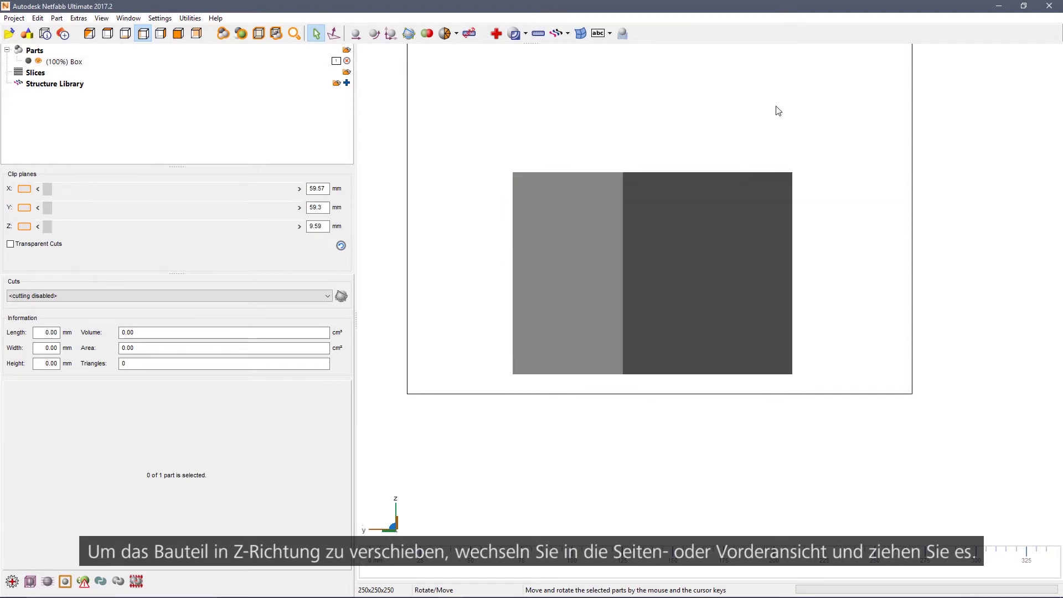
right_click_drag(695, 133, 679, 200)
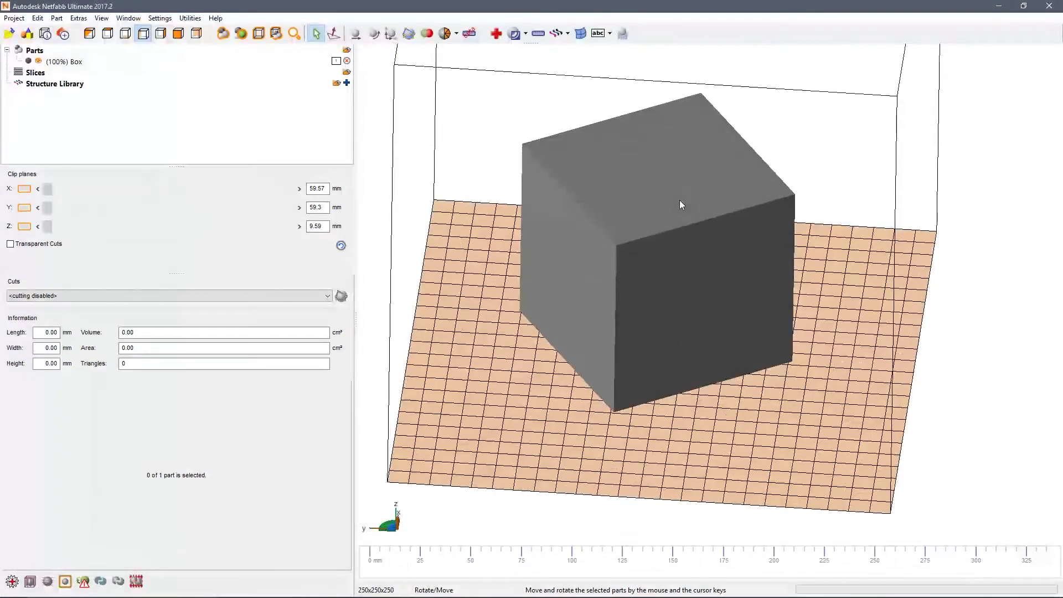
Translate the box 5 mm along X with Move, bringing its X position to 64.57 mm.
right_click(668, 145)
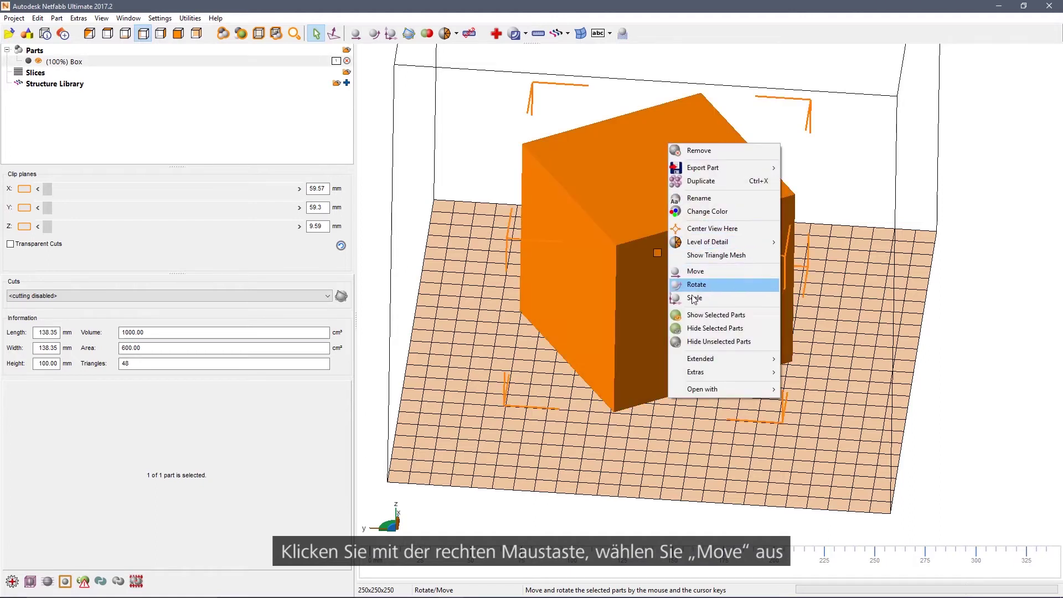
left_click(696, 272)
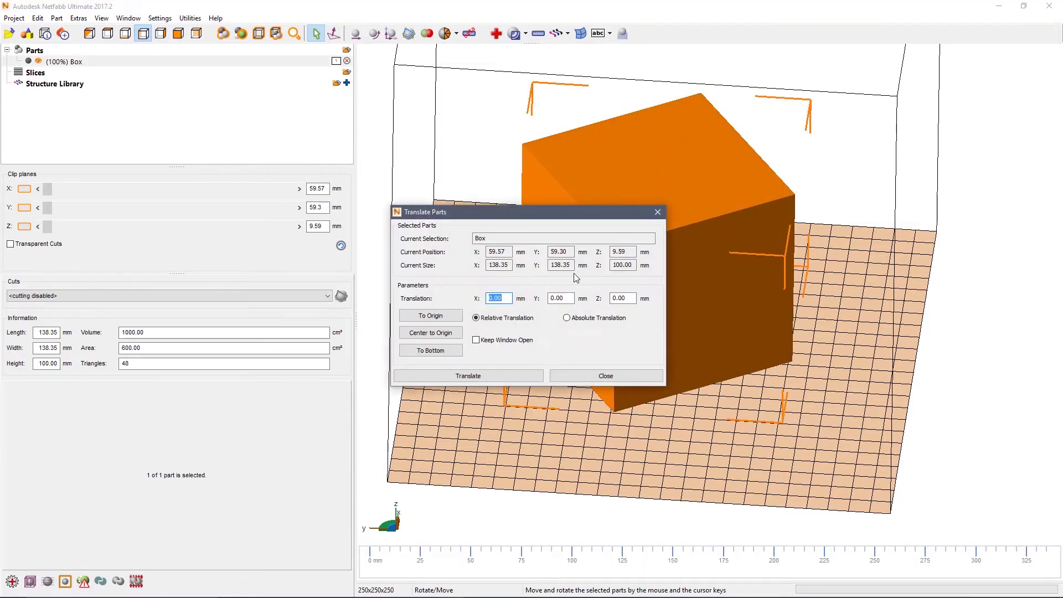
left_click(488, 299)
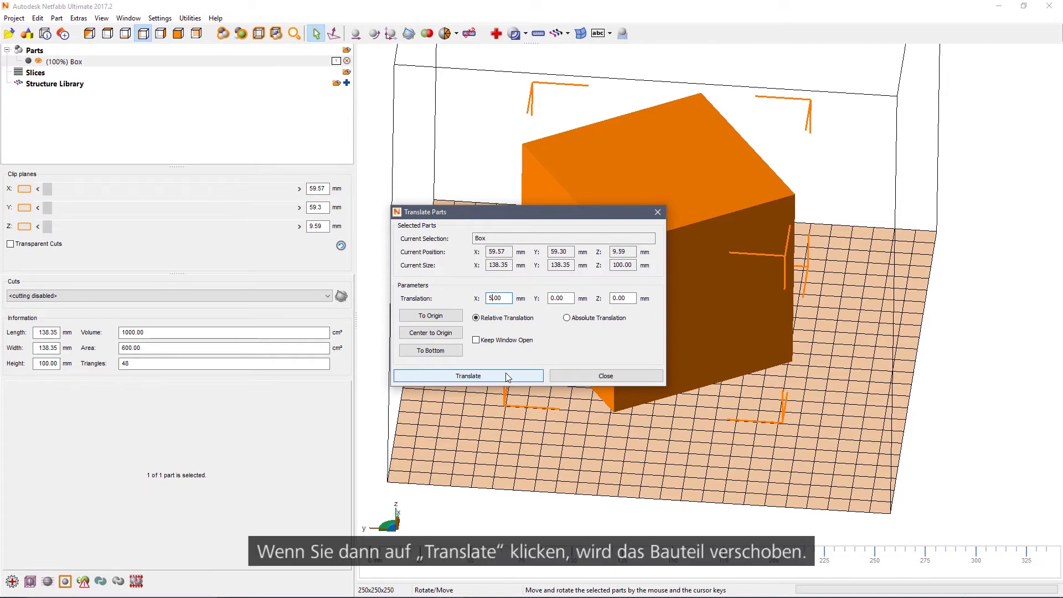
left_click(506, 375)
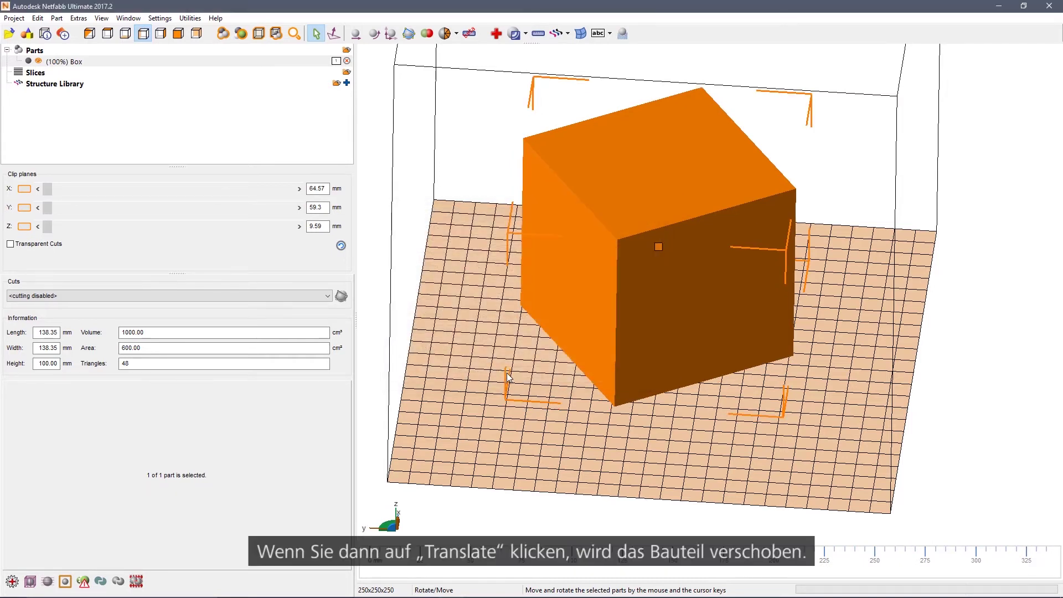
left_click(849, 181)
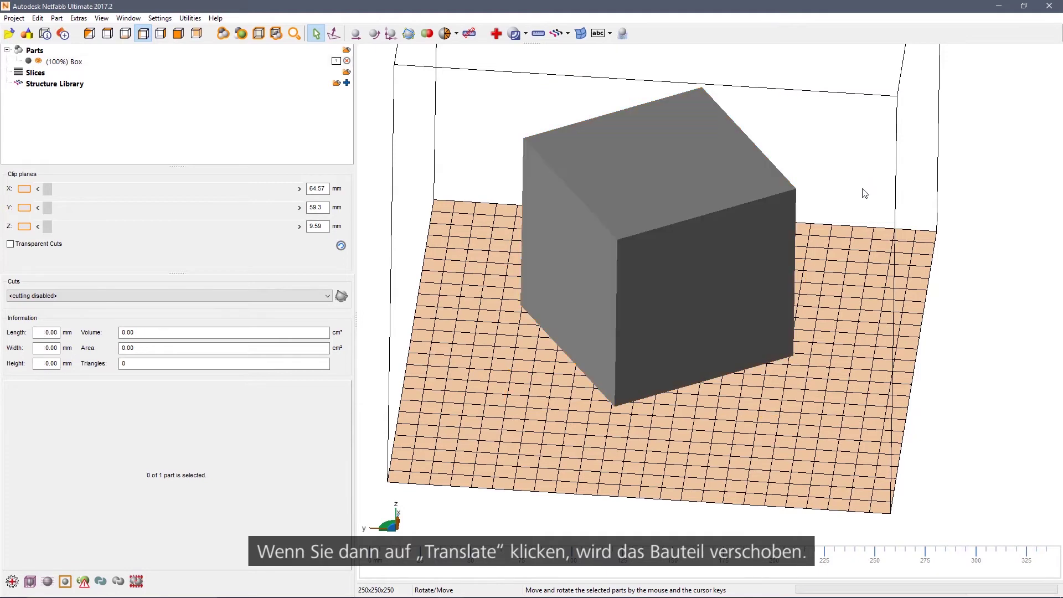
right_click_drag(868, 218, 861, 229)
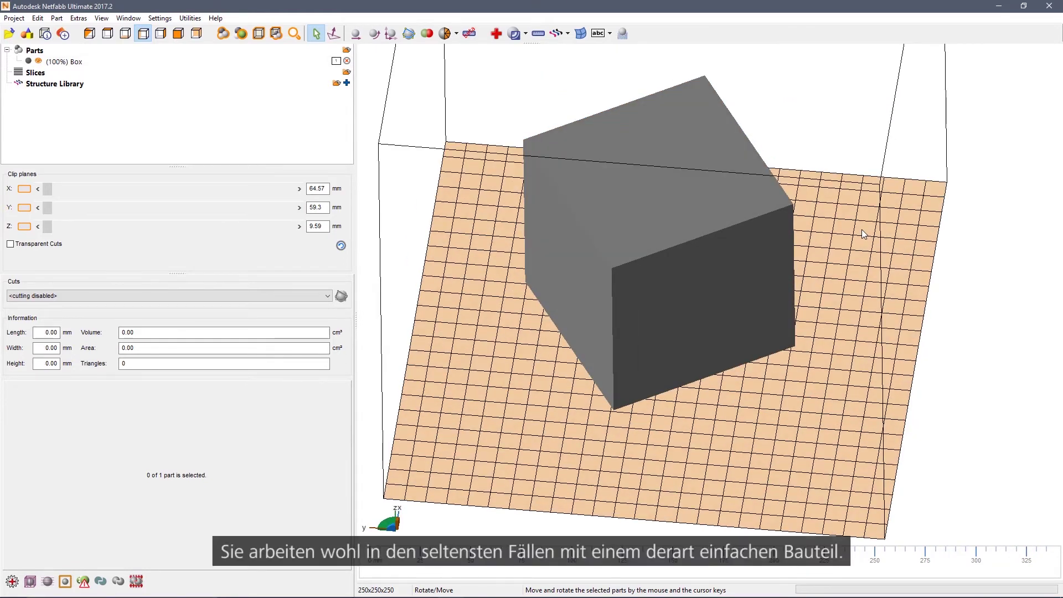
Remove the Box part and confirm, leaving the platform empty.
left_click(693, 97)
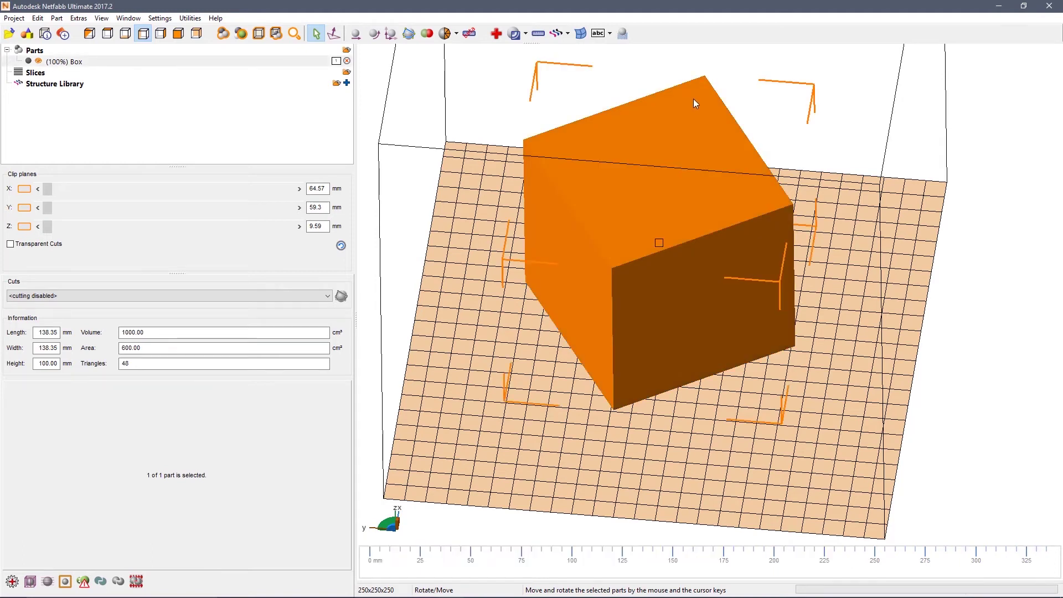
right_click(694, 100)
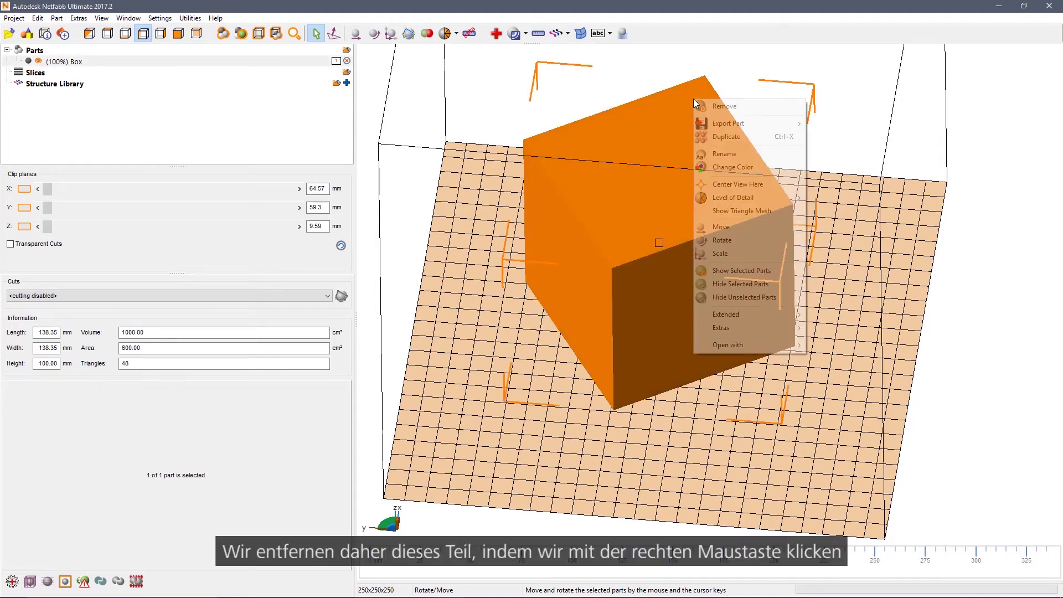
left_click(735, 107)
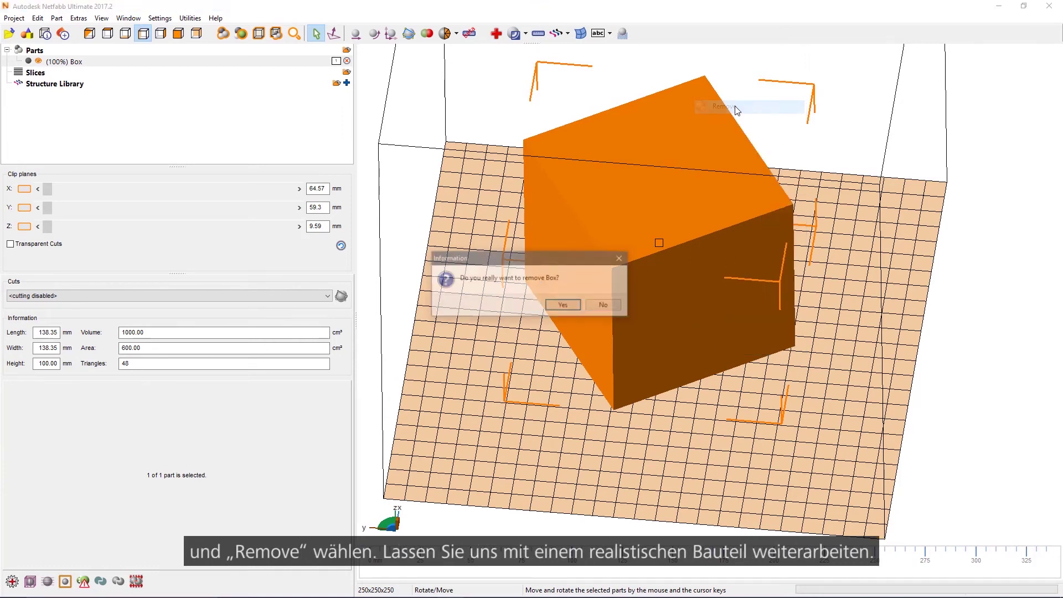
left_click(560, 306)
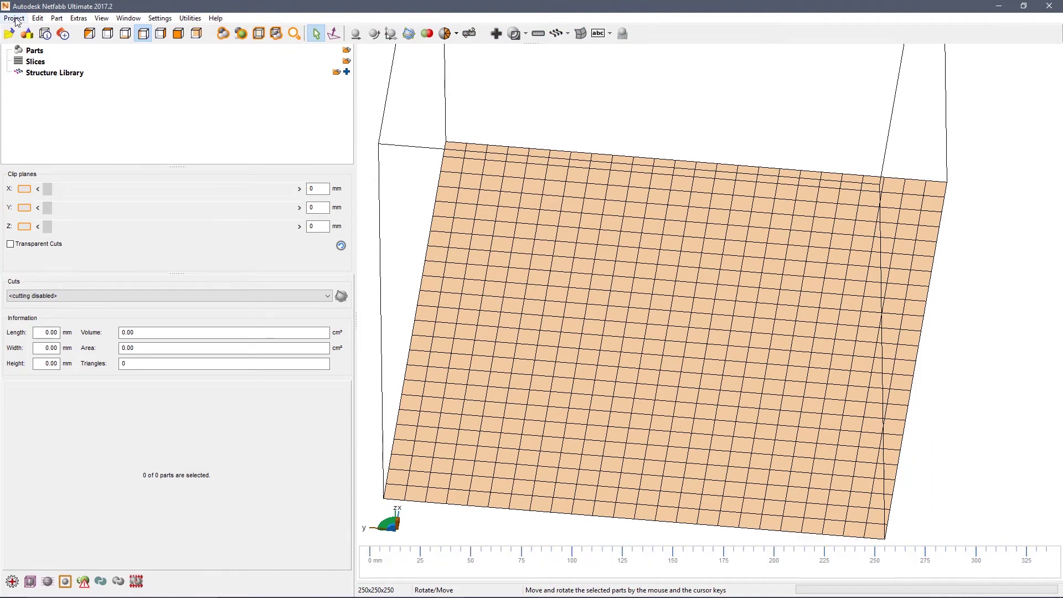
Import 1-extruder_carrier.stl via Project > Add Part to open its import review.
left_click(15, 19)
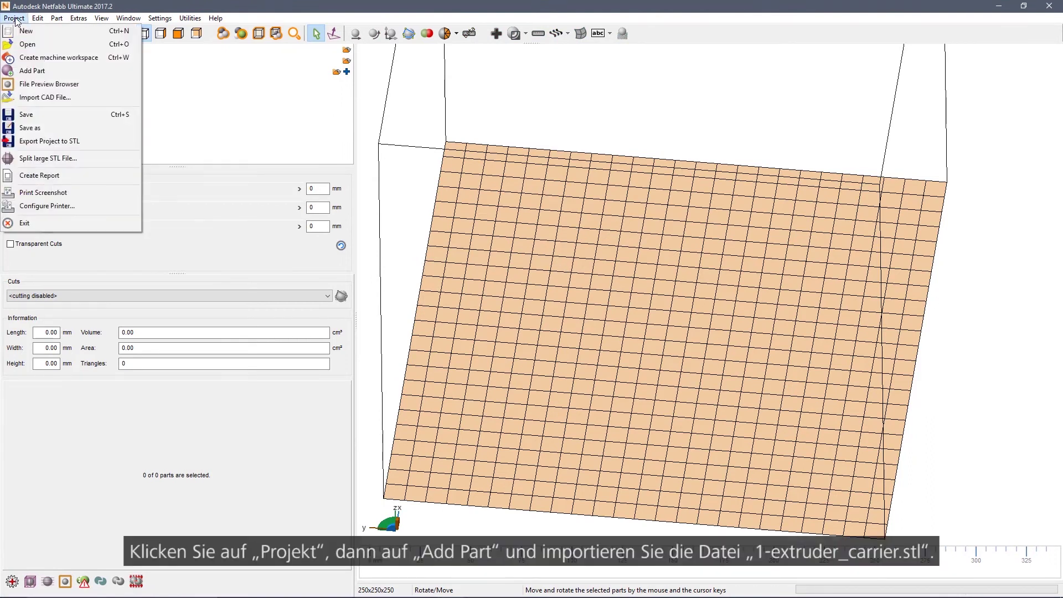
left_click(33, 71)
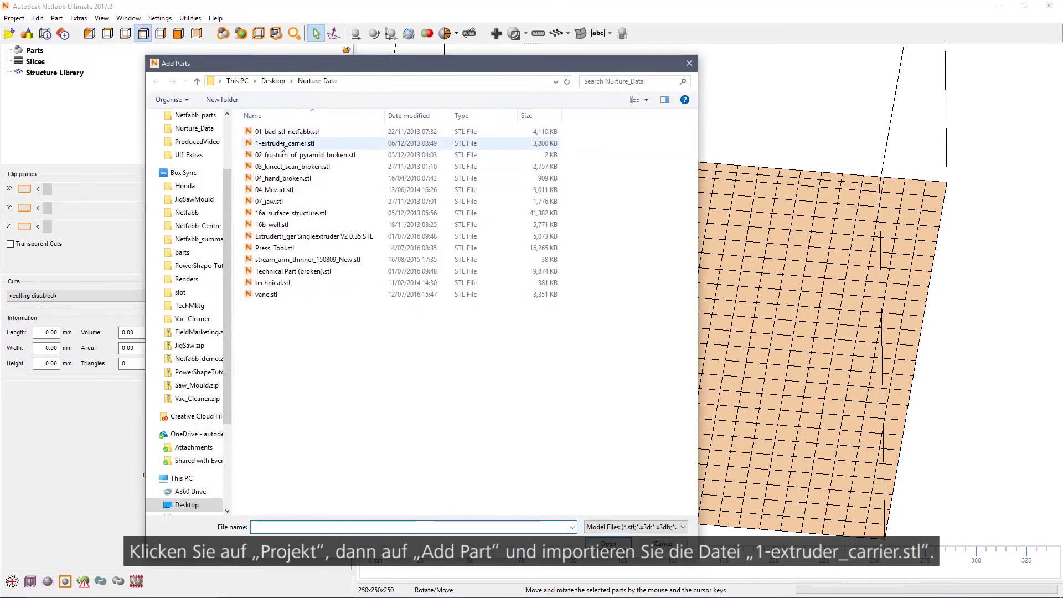
left_click(287, 145)
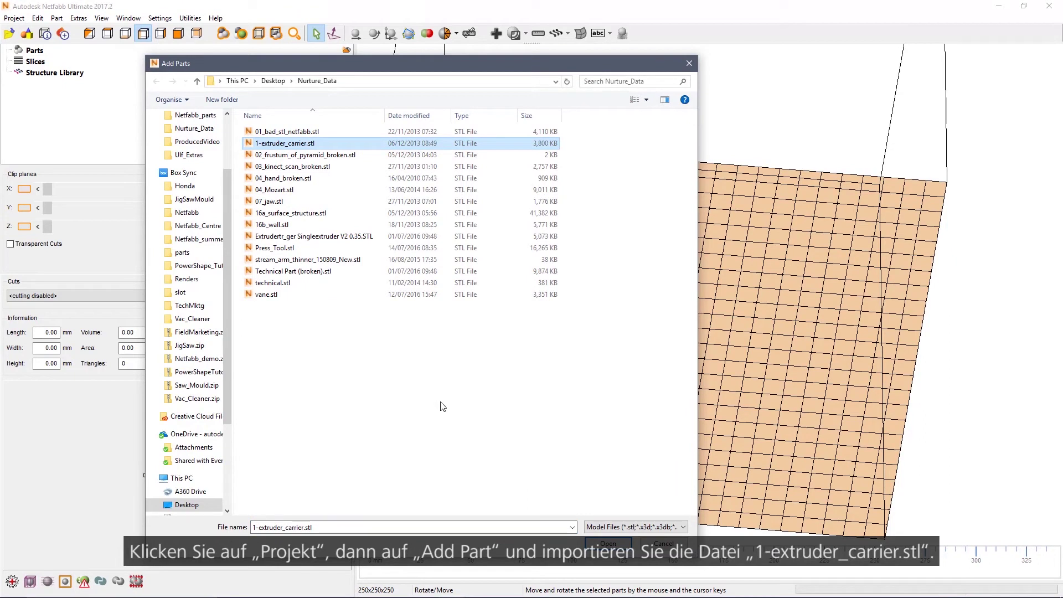
left_click(608, 543)
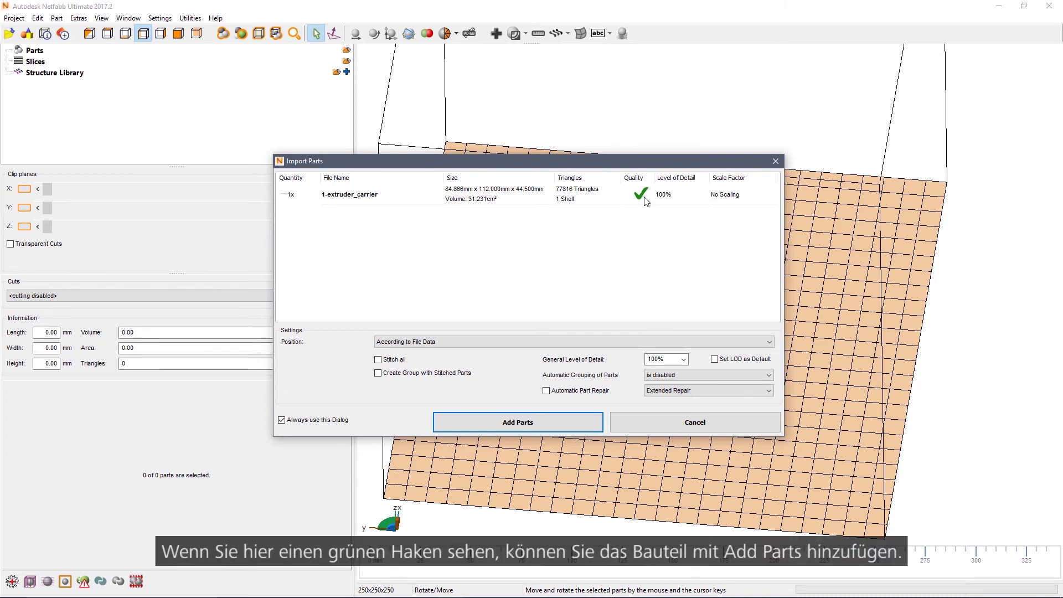
Add the 84.87 × 112 × 44.5 mm 1-extruder_carrier part and drag it up-left on the platform.
left_click(551, 424)
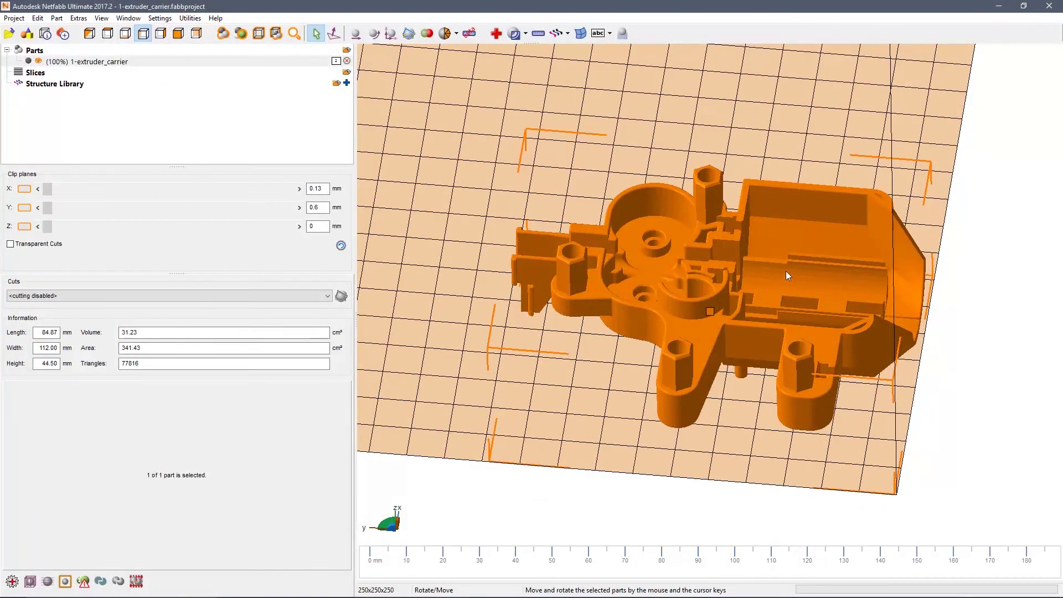
right_click_drag(784, 246, 778, 307)
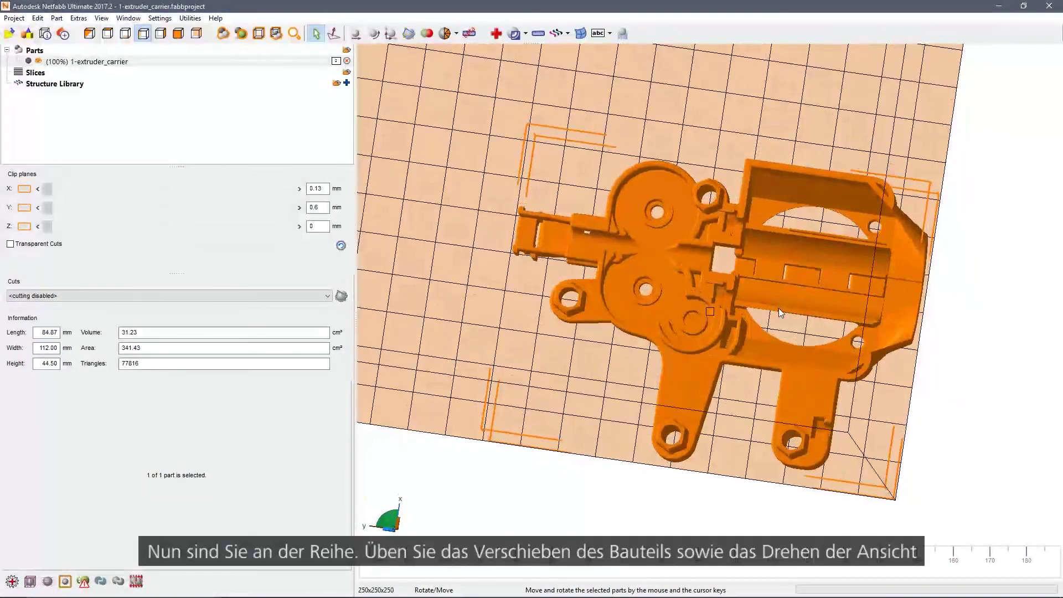
left_click(736, 253)
left_click(714, 297)
left_click_drag(712, 307, 611, 209)
right_click_drag(642, 312, 783, 305)
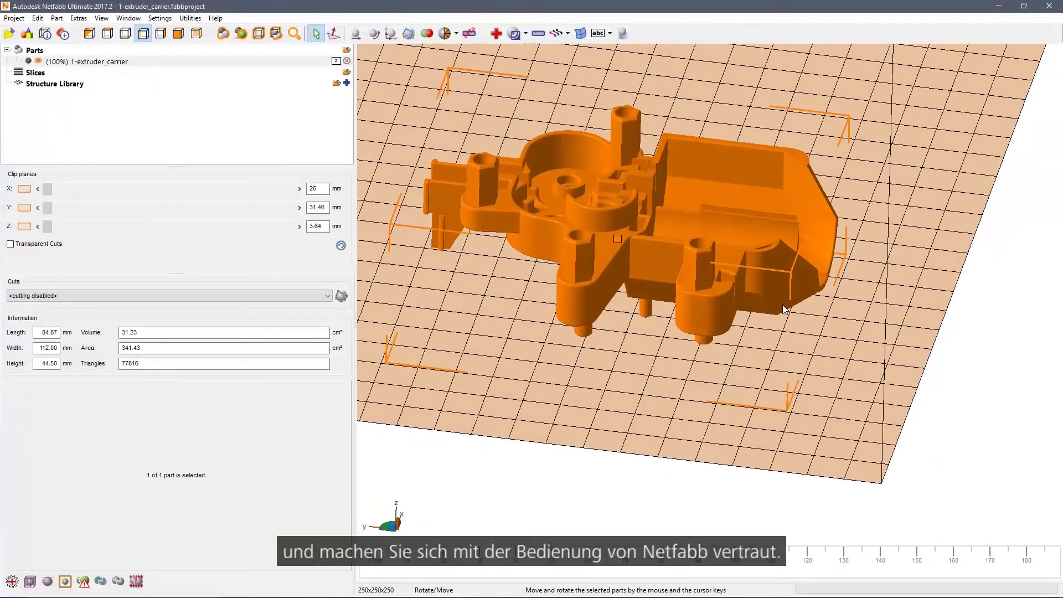
left_click(779, 339)
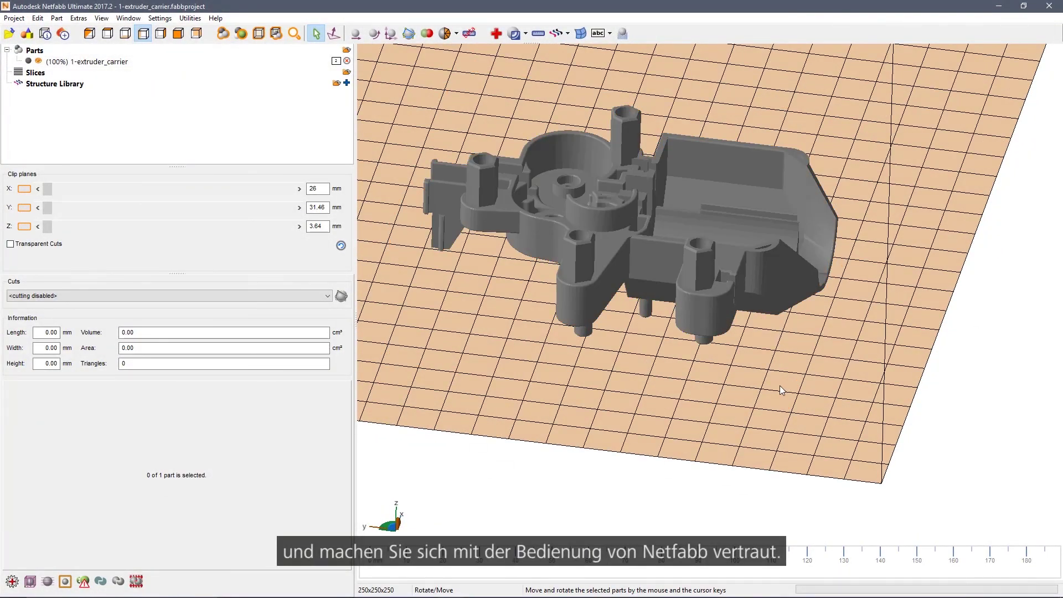